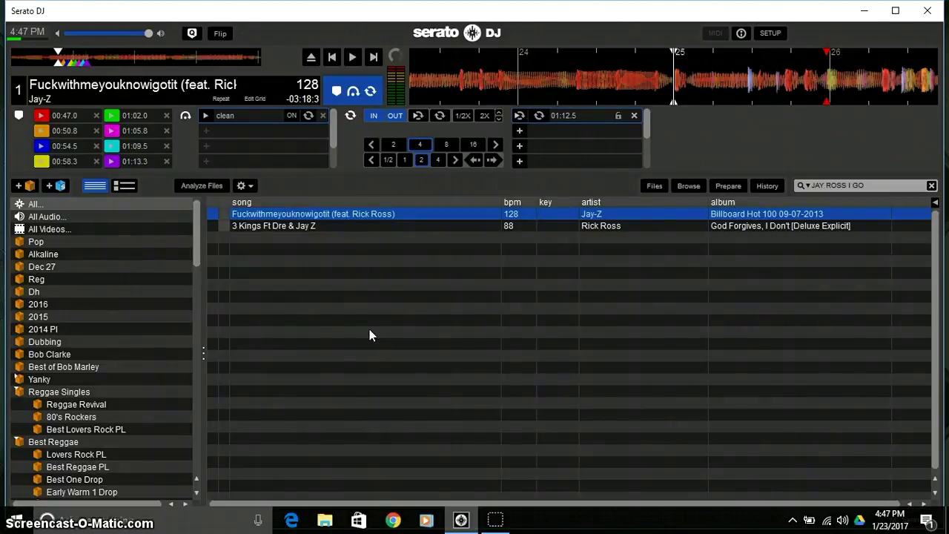
Step: Play the passage around the 00:47.0 cue point and return to the temporary cue before it
{"action": "key", "text": "space"}
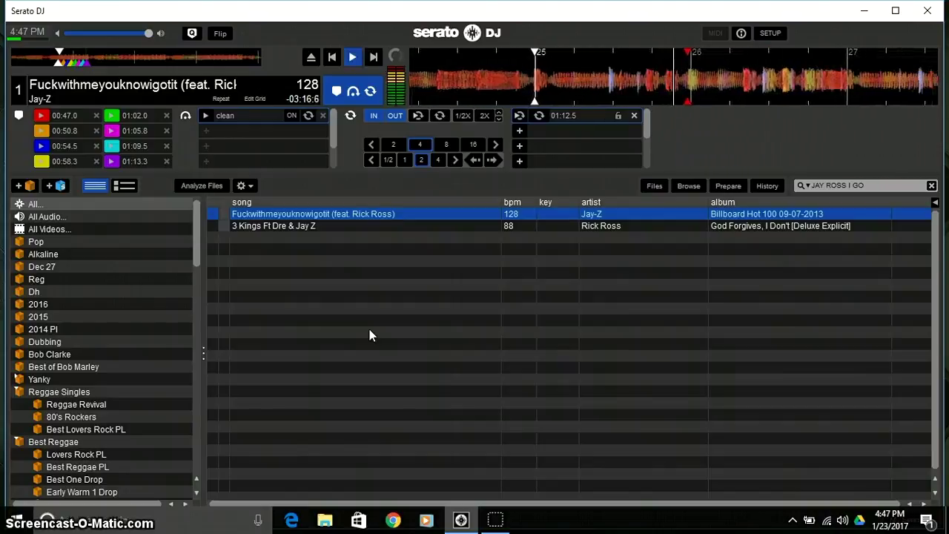
{"action": "key", "text": "space"}
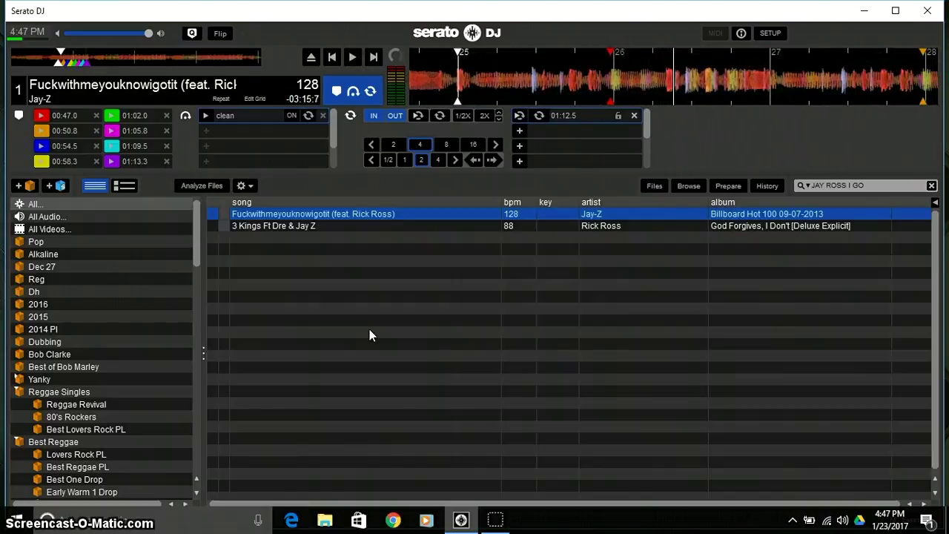
{"action": "key", "text": "space"}
{"action": "key", "text": "i"}
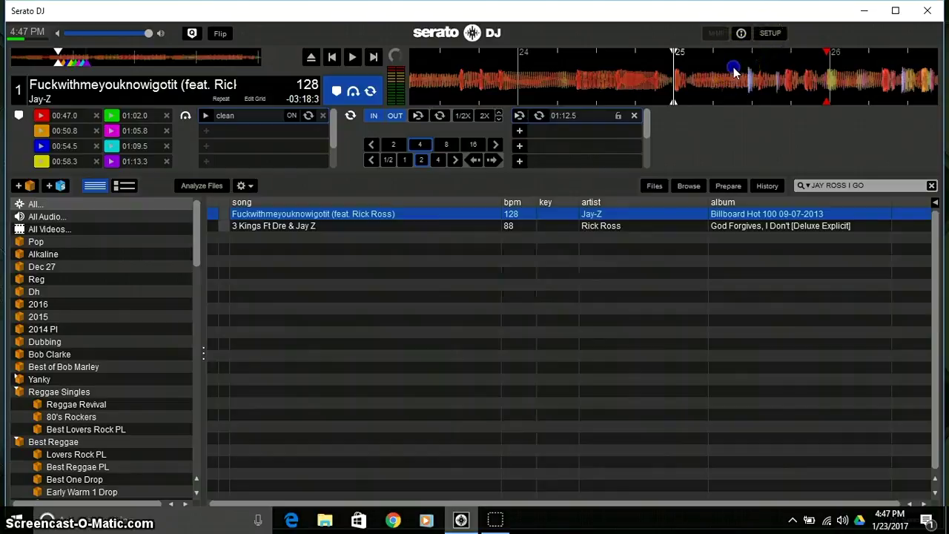
Step: Audition the 00:47.0 cue point, scrub the waveform around it, and park the playhead on that cue
{"action": "mouse_move", "coordinate": [732, 70]}
{"action": "left_mouse_down"}
{"action": "mouse_move", "coordinate": [623, 80]}
{"action": "mouse_move", "coordinate": [581, 94]}
{"action": "left_mouse_up"}
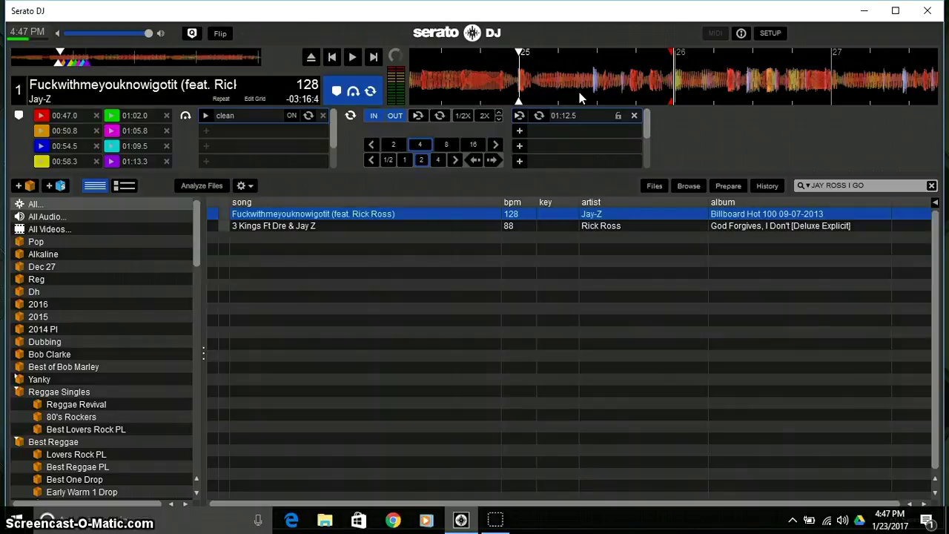
{"action": "key", "text": "1"}
{"action": "key", "text": "1"}
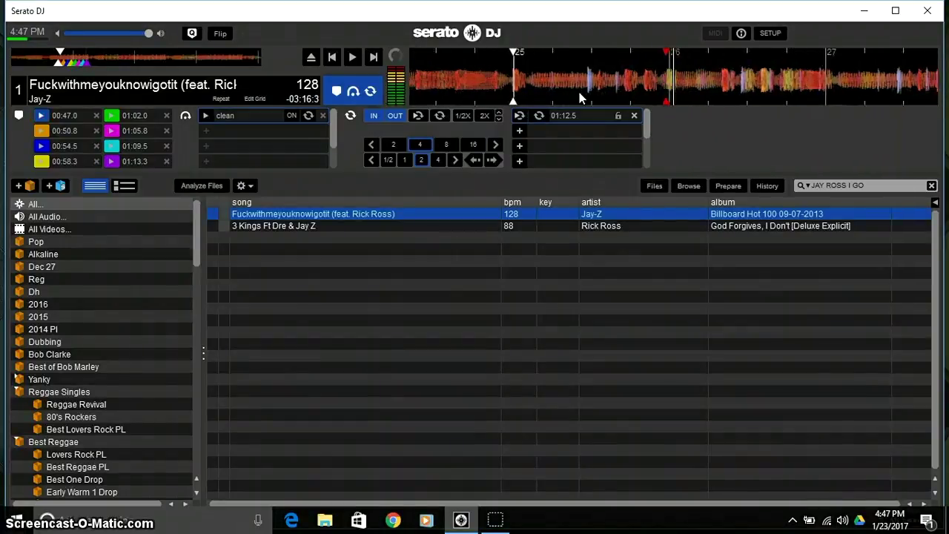
{"action": "key", "text": "1"}
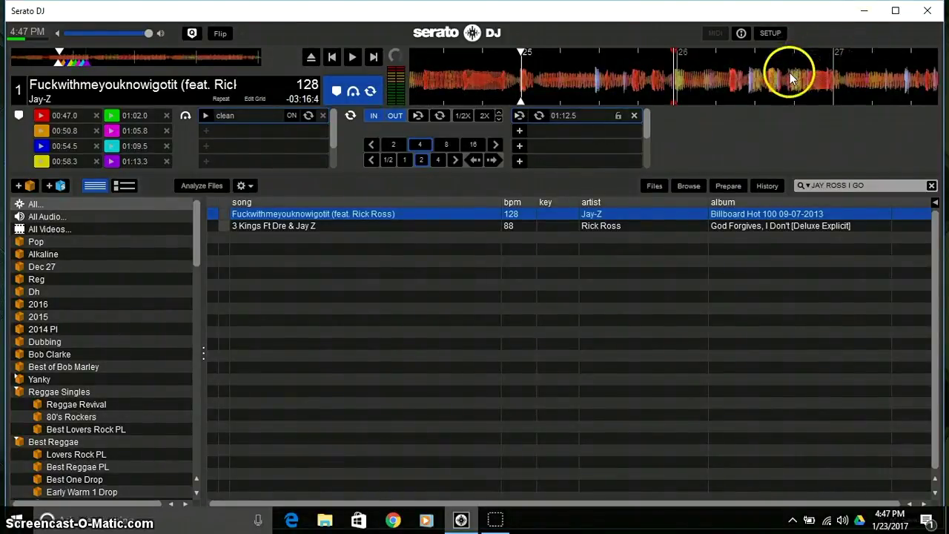
{"action": "left_click_drag", "start_coordinate": [791, 76], "coordinate": [769, 80]}
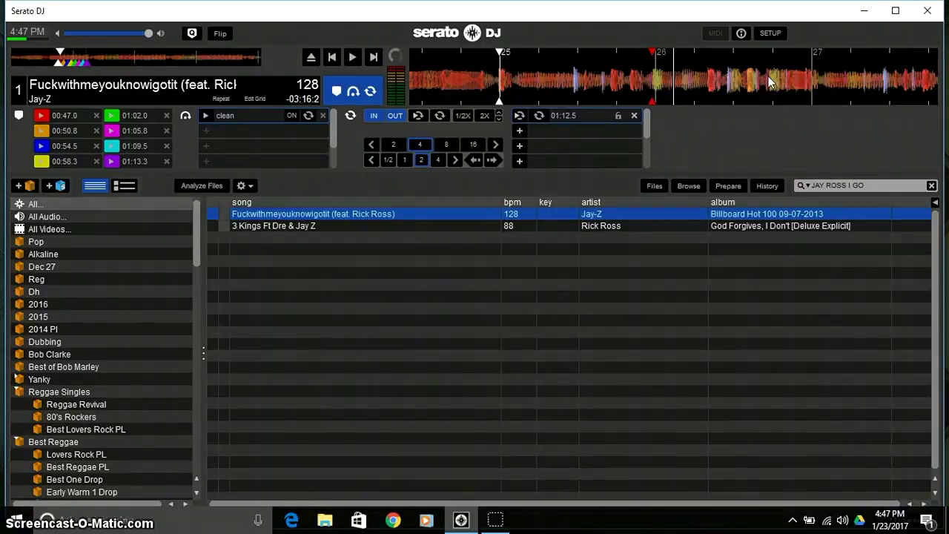
{"action": "left_click_drag", "start_coordinate": [718, 68], "coordinate": [681, 86]}
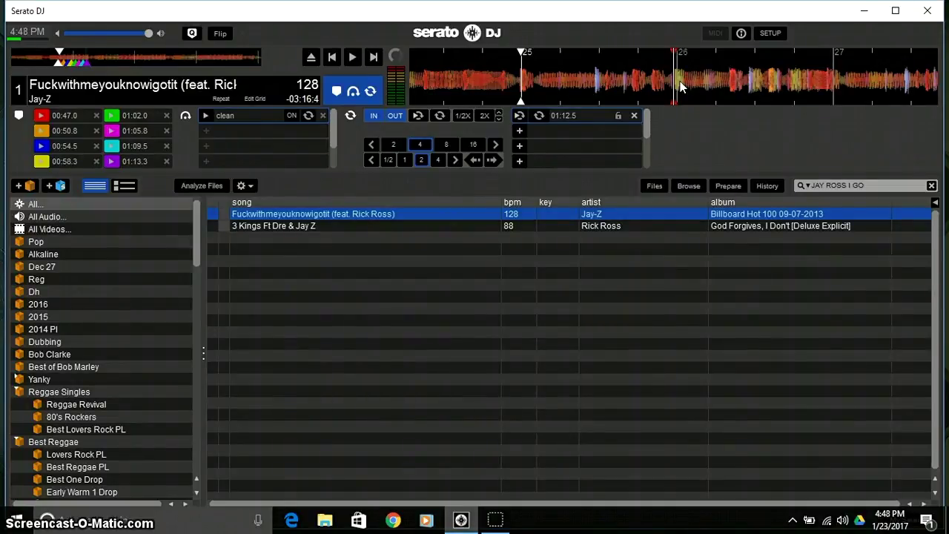
Step: Set a short manual loop starting at the 00:47.0 cue point and return the playhead to the loop's start
{"action": "key", "text": "o"}
{"action": "left_click", "coordinate": [604, 88]}
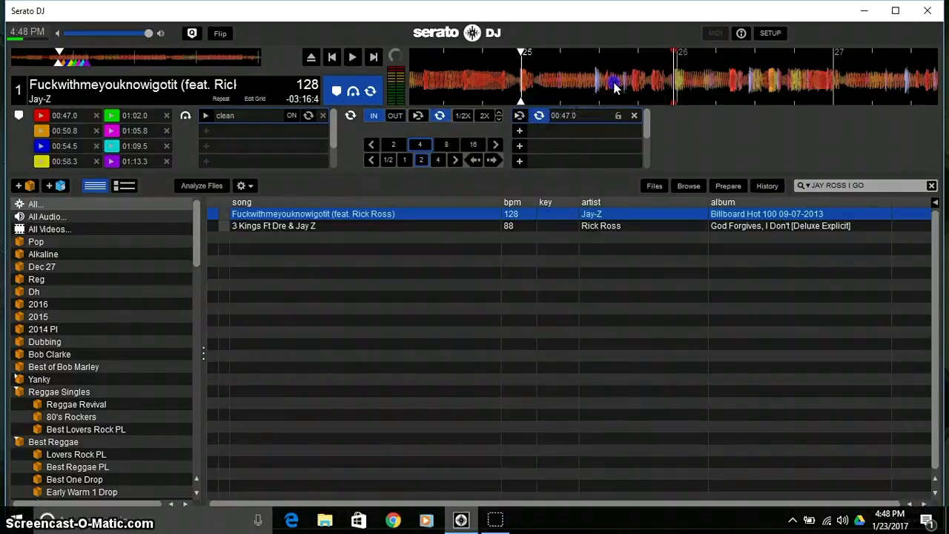
{"action": "left_click_drag", "start_coordinate": [580, 88], "coordinate": [570, 87]}
{"action": "key", "text": "p"}
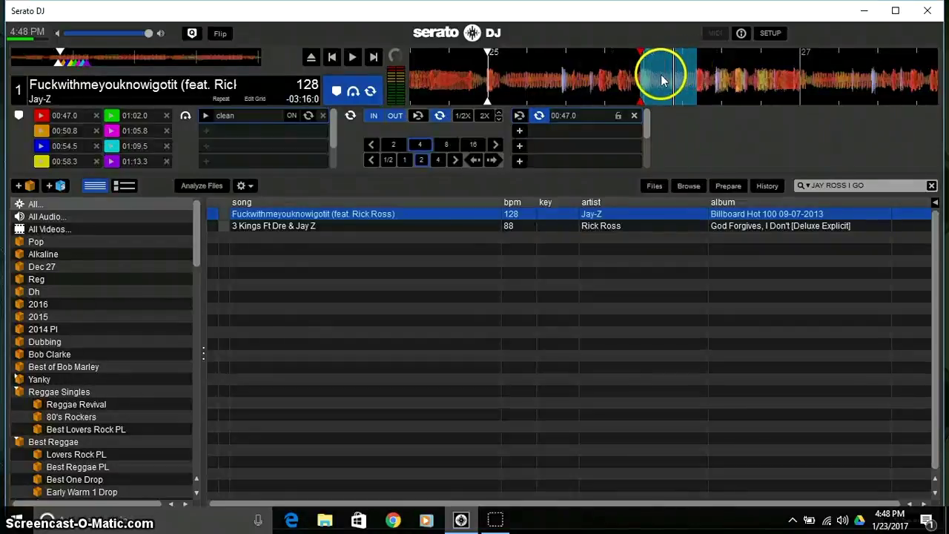
{"action": "left_click_drag", "start_coordinate": [661, 75], "coordinate": [695, 82]}
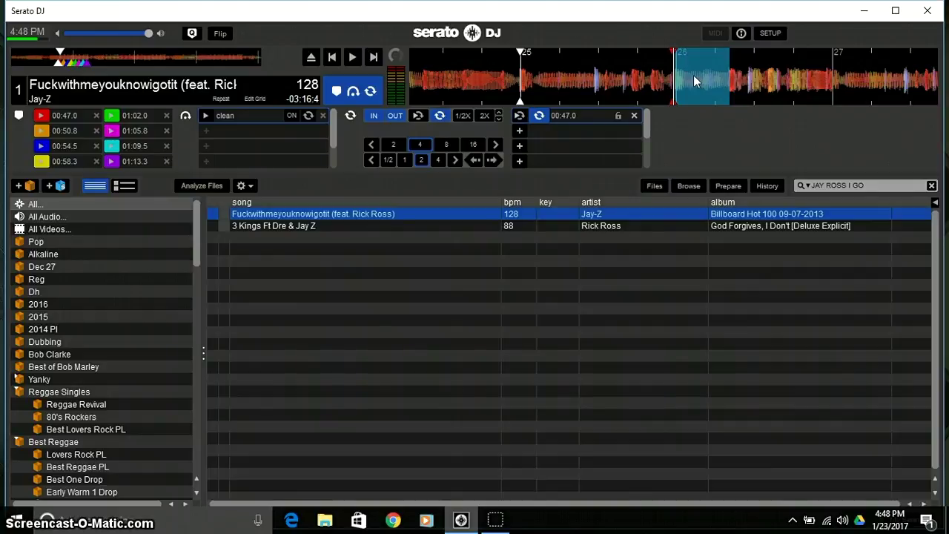
{"action": "left_click", "coordinate": [694, 80]}
{"action": "left_click_drag", "start_coordinate": [672, 79], "coordinate": [675, 83]}
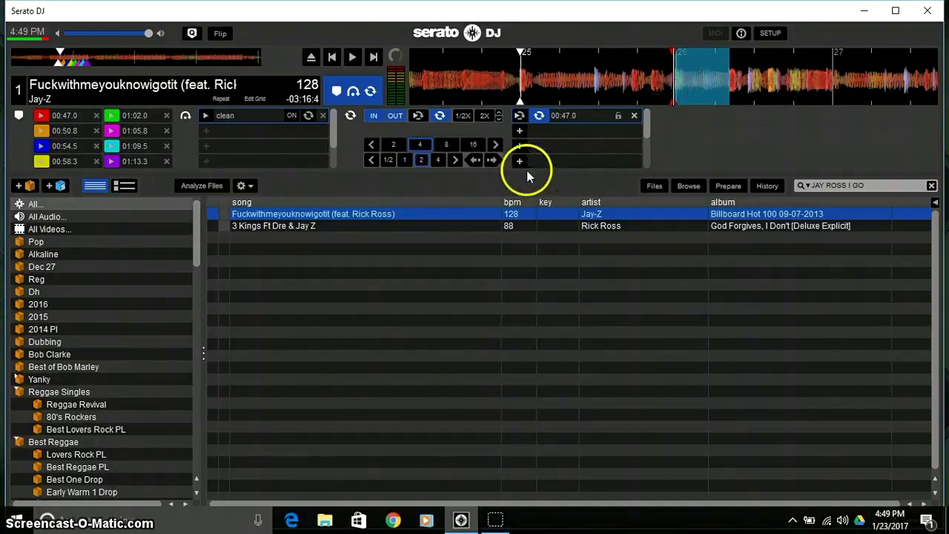
Step: Shift the loop back 2 beats and forward 1/2 beat so it starts at 00:46.3, just ahead of the first cue point
{"action": "left_click", "coordinate": [475, 162]}
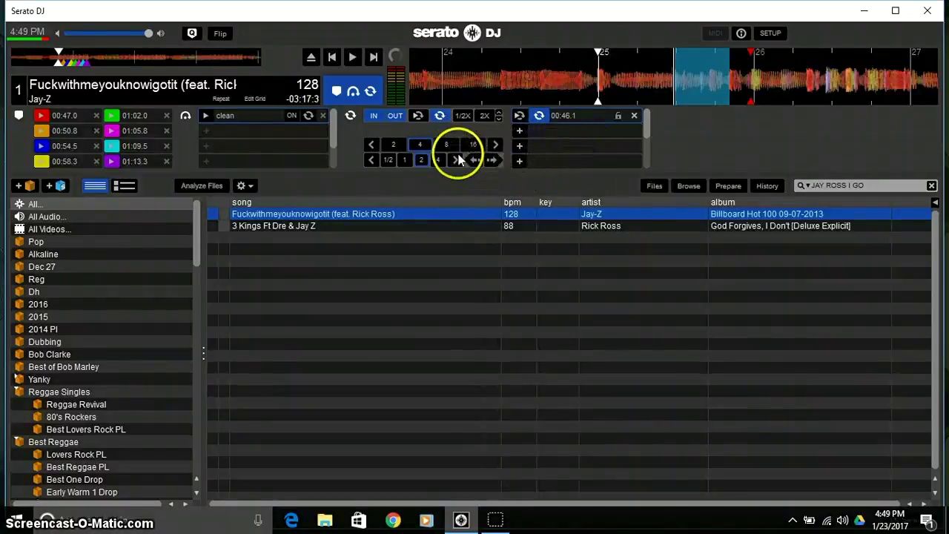
{"action": "left_click", "coordinate": [388, 161]}
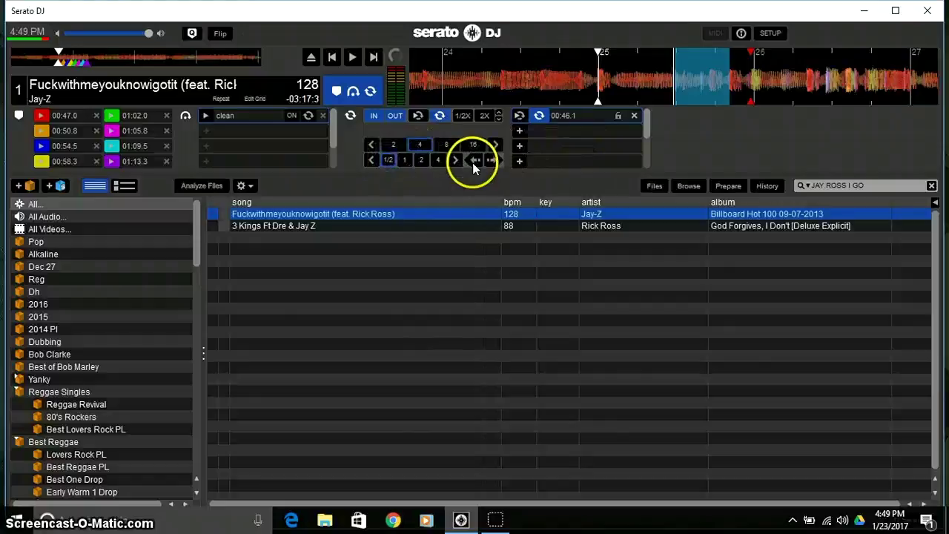
{"action": "left_click", "coordinate": [493, 160]}
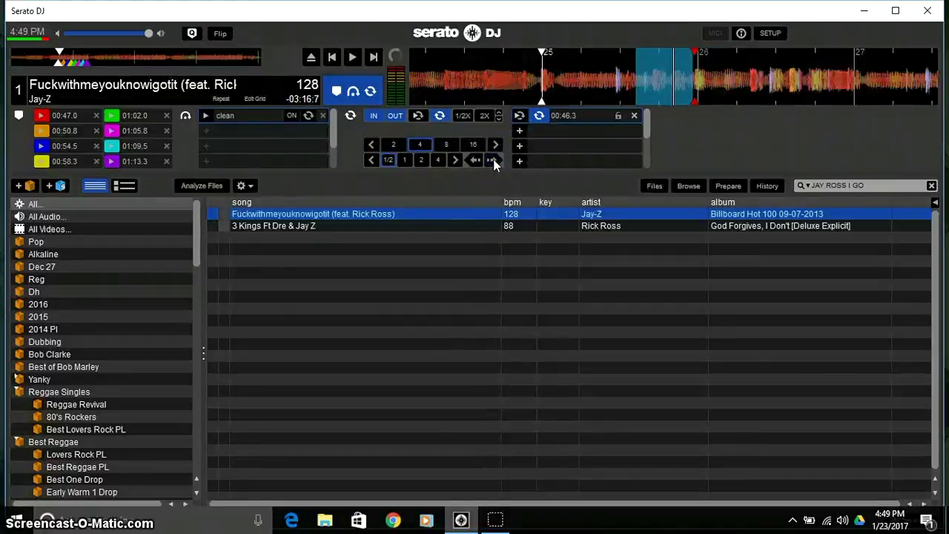
{"action": "left_click_drag", "start_coordinate": [659, 87], "coordinate": [687, 89]}
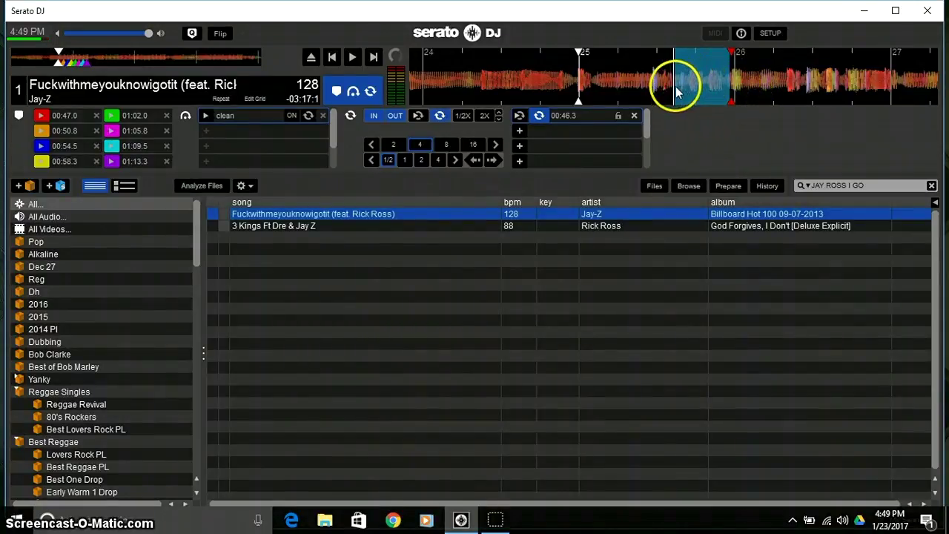
Step: Check the braking start time in the DJ preferences and return to the deck view
{"action": "left_click", "coordinate": [776, 32]}
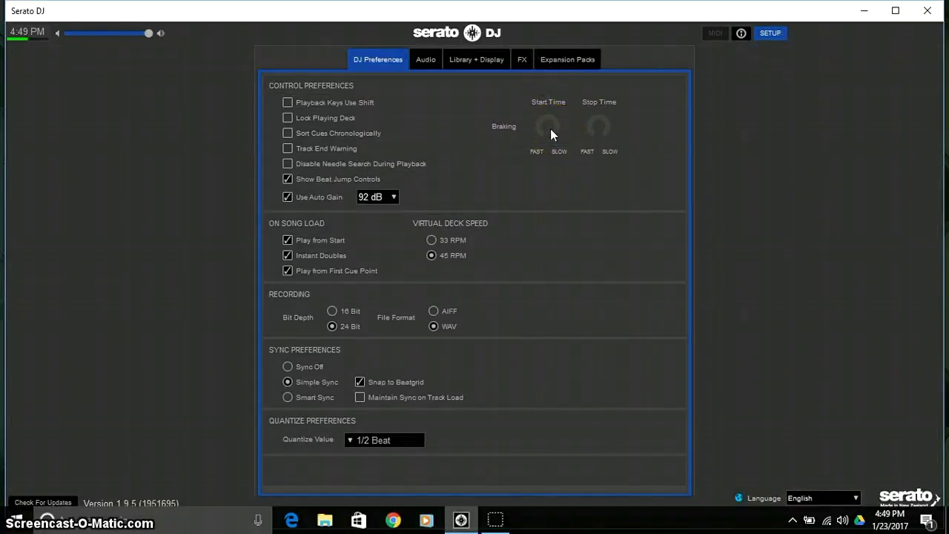
{"action": "left_click", "coordinate": [550, 128]}
{"action": "left_click", "coordinate": [799, 103]}
{"action": "left_click", "coordinate": [772, 33]}
Step: Scrub the playhead to the end of the 00:46.3 loop and deactivate the loop
{"action": "left_click", "coordinate": [703, 80]}
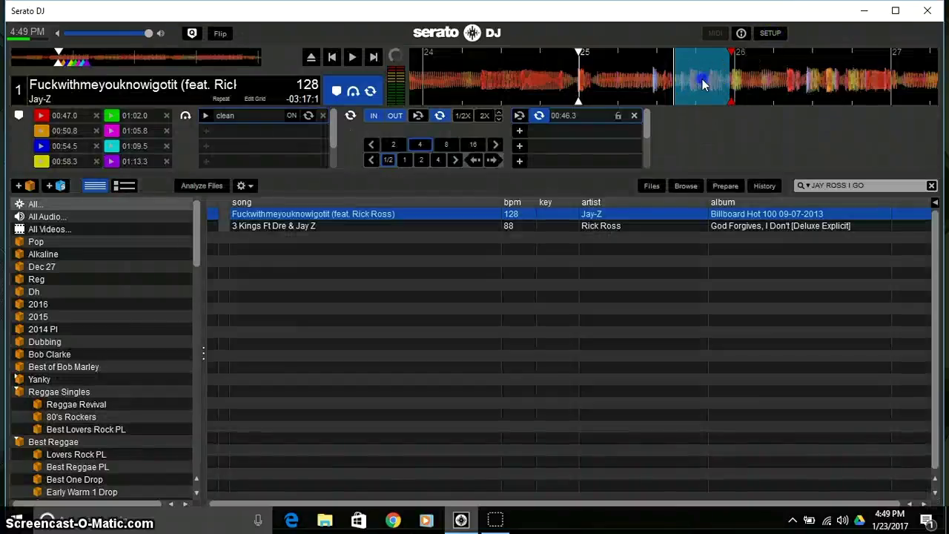
{"action": "left_click_drag", "start_coordinate": [703, 80], "coordinate": [648, 91]}
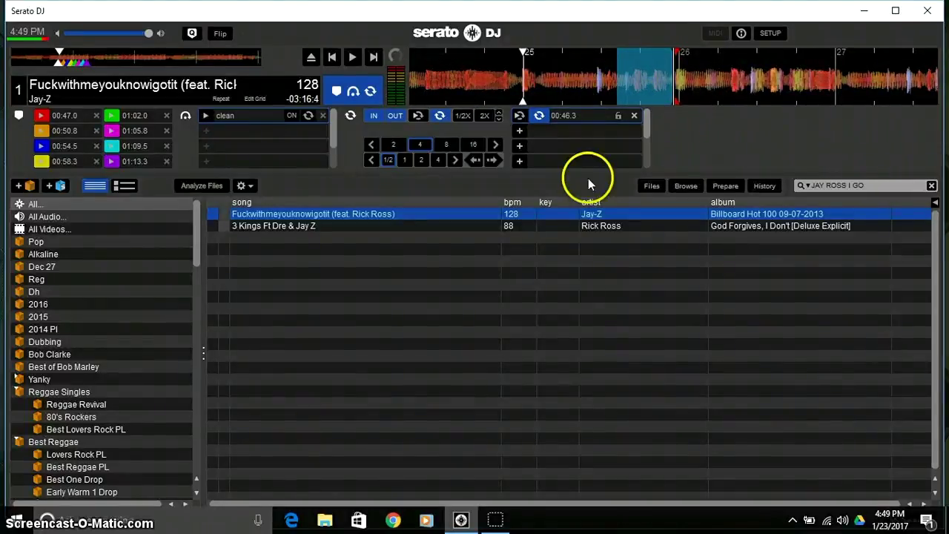
{"action": "left_click", "coordinate": [540, 117]}
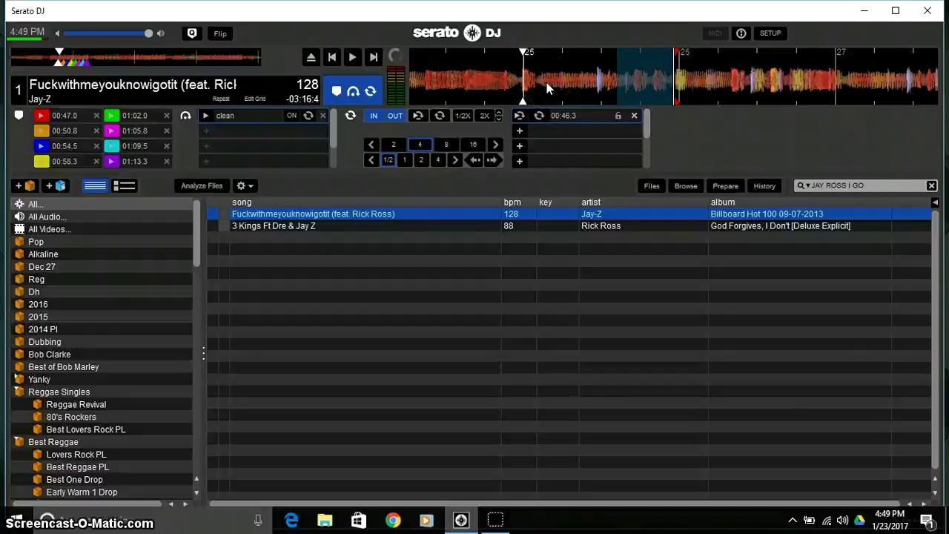
Step: Show the Flip controls and record a Flip that begins at the 00:47.0 cue and plays the 00:46.3 loop section before continuing
{"action": "left_click", "coordinate": [218, 34]}
{"action": "left_click", "coordinate": [337, 183]}
{"action": "left_click", "coordinate": [511, 234]}
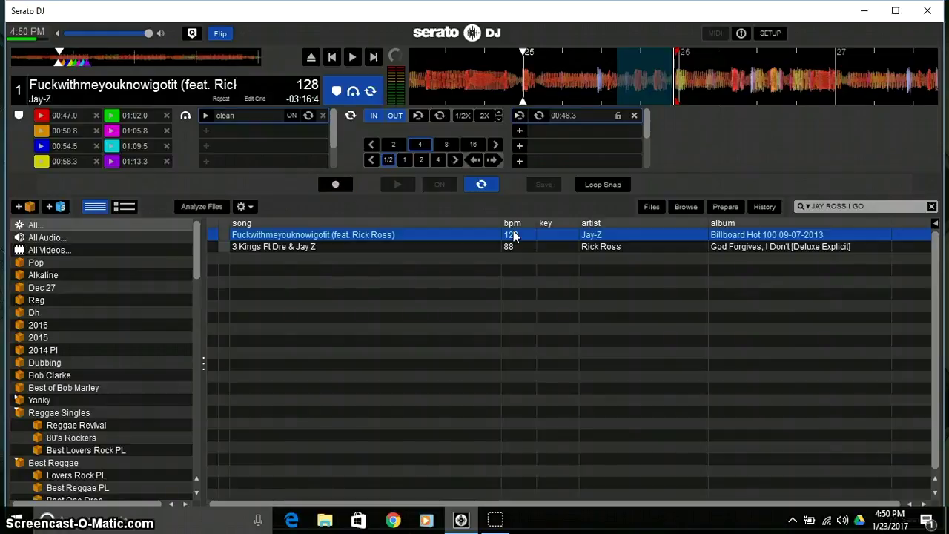
{"action": "key", "text": "1"}
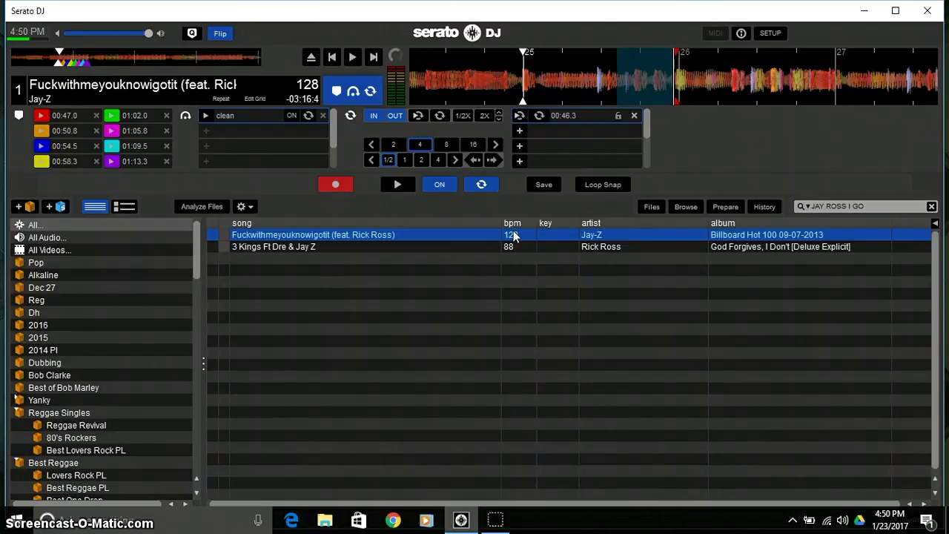
{"action": "key", "text": "space"}
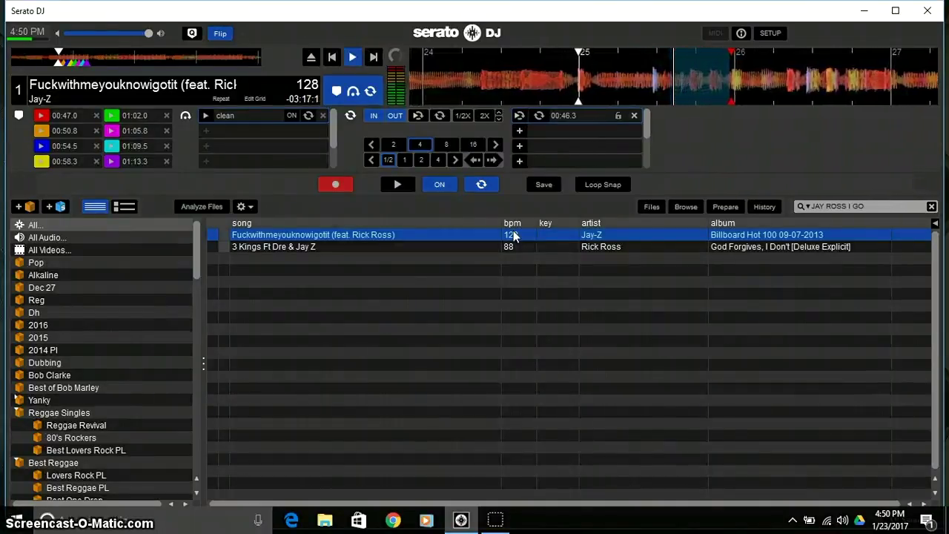
{"action": "key", "text": "space"}
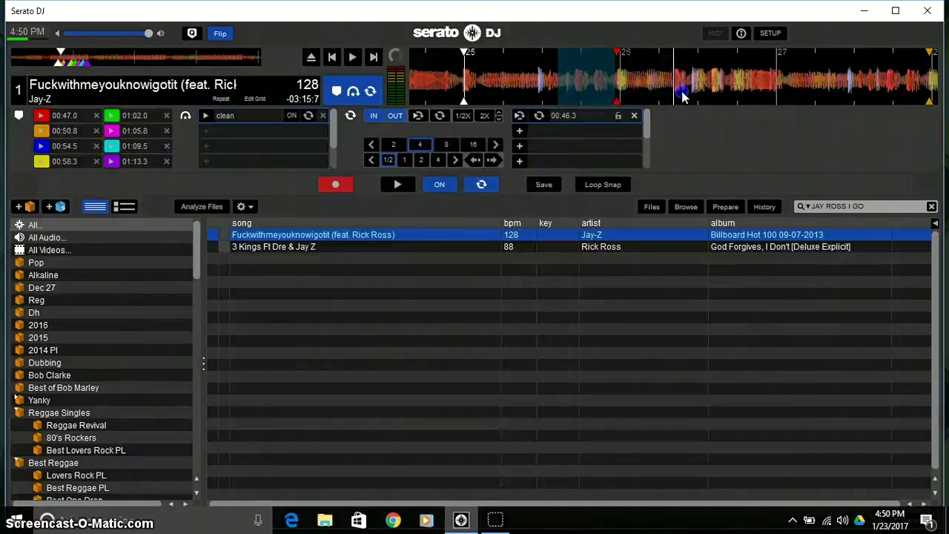
Step: Scrub the waveform ahead past the 00:47.0 cue point and reactivate the 00:46.3 loop
{"action": "mouse_move", "coordinate": [683, 96]}
{"action": "left_mouse_down"}
{"action": "mouse_move", "coordinate": [615, 95]}
{"action": "mouse_move", "coordinate": [597, 106]}
{"action": "left_mouse_up"}
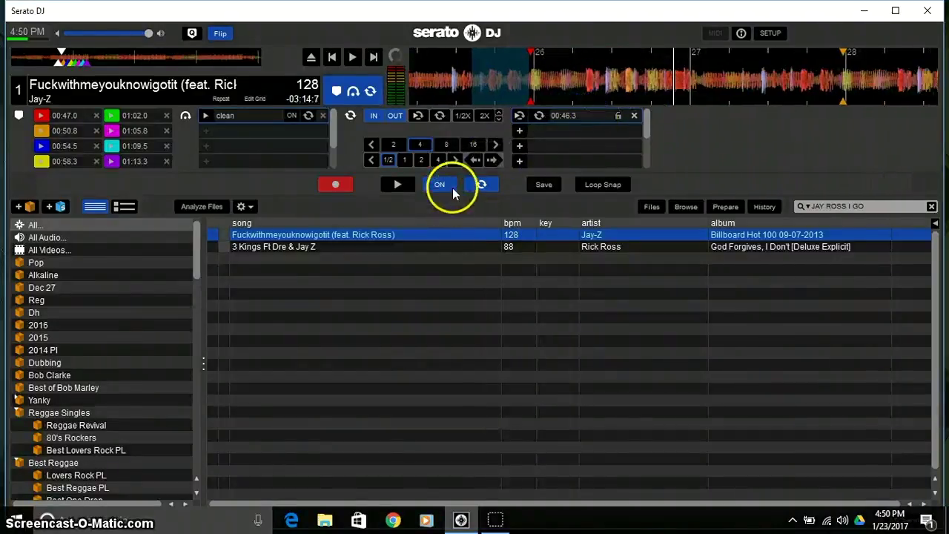
{"action": "left_click", "coordinate": [474, 161]}
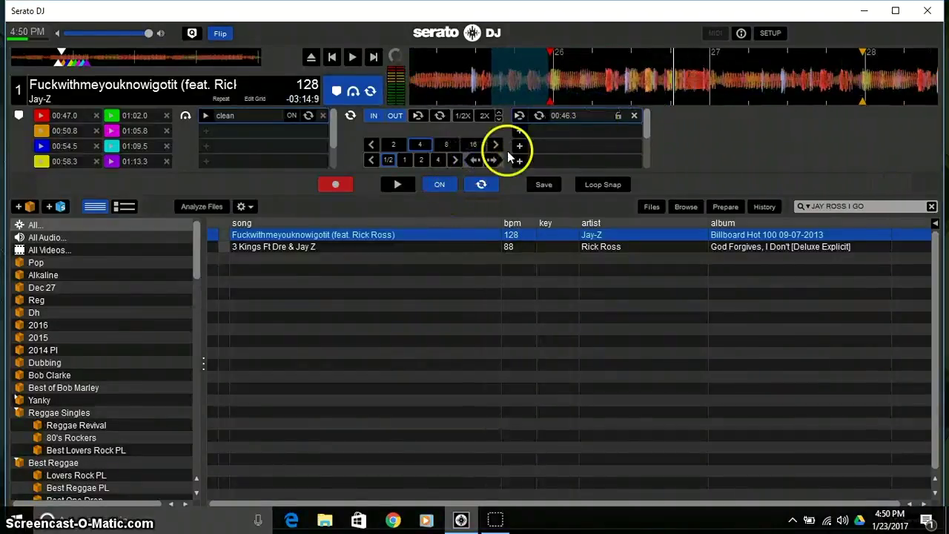
{"action": "left_click", "coordinate": [540, 116]}
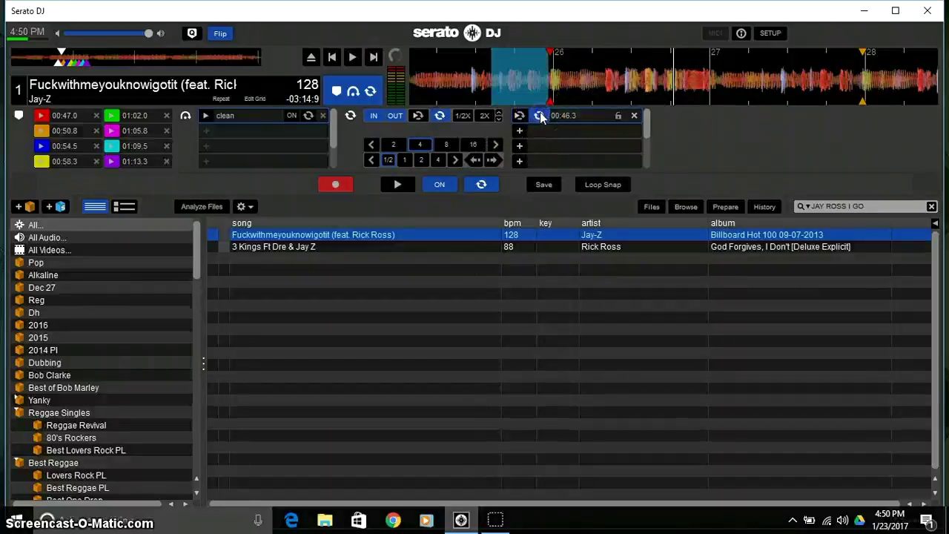
Step: Shift the loop in 1/2-beat jumps until it starts at 00:50.0, just ahead of the 00:50.8 cue point
{"action": "left_click", "coordinate": [493, 161]}
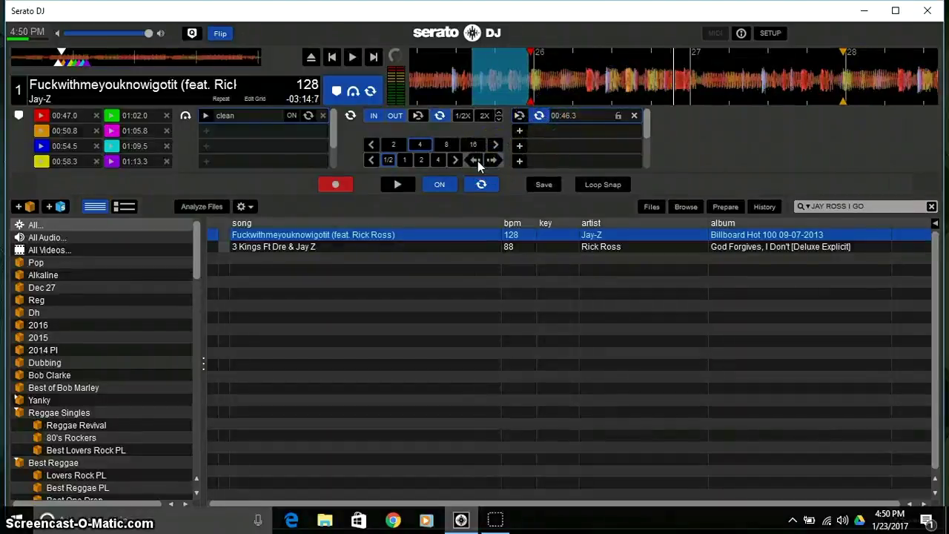
{"action": "left_click", "coordinate": [476, 161]}
{"action": "left_click", "coordinate": [476, 161]}
{"action": "left_click", "coordinate": [494, 160]}
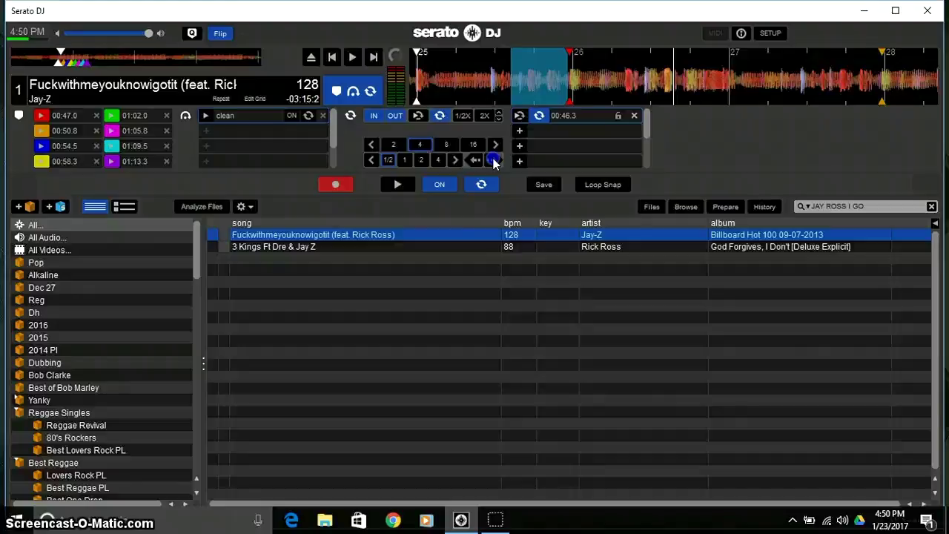
{"action": "left_click", "coordinate": [494, 160]}
{"action": "left_click", "coordinate": [494, 160]}
{"action": "left_click", "coordinate": [476, 161]}
{"action": "left_click", "coordinate": [476, 160]}
{"action": "left_click", "coordinate": [476, 160]}
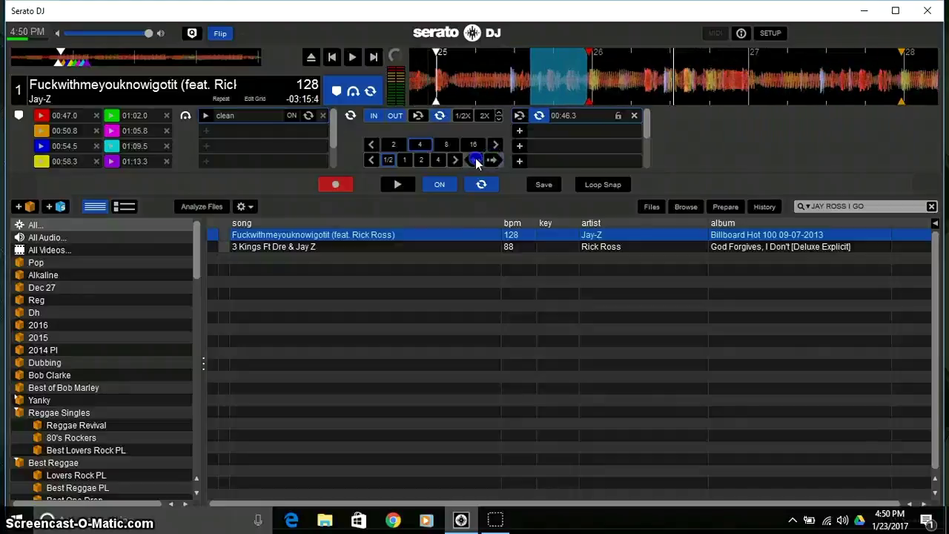
{"action": "left_click", "coordinate": [476, 161]}
{"action": "left_click", "coordinate": [476, 161]}
{"action": "left_click", "coordinate": [476, 161]}
{"action": "left_click", "coordinate": [476, 160]}
{"action": "left_click", "coordinate": [476, 160]}
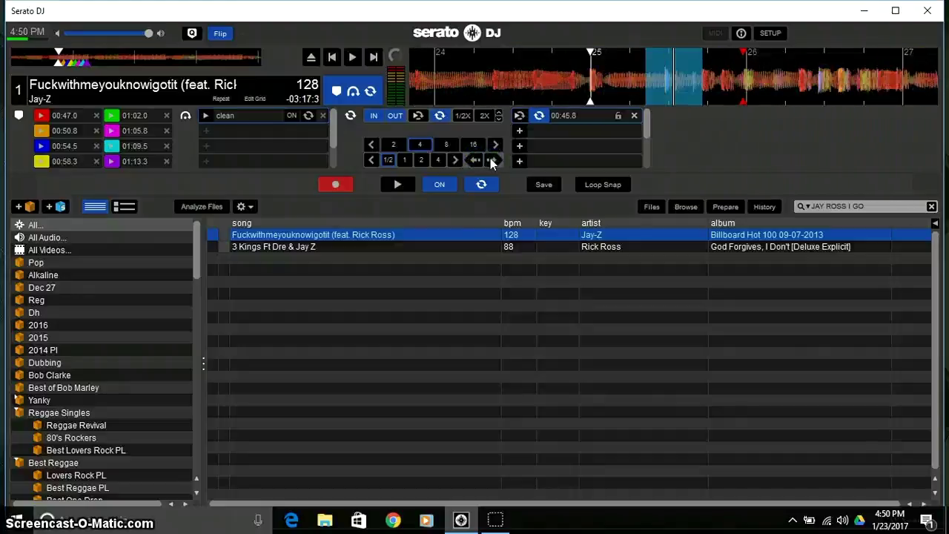
{"action": "left_click", "coordinate": [492, 160]}
{"action": "left_click", "coordinate": [491, 160]}
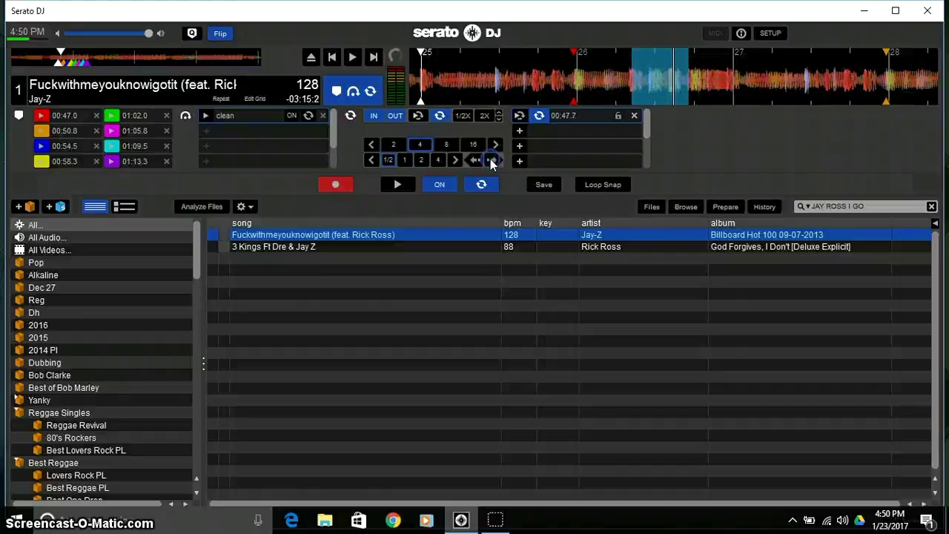
{"action": "left_click", "coordinate": [491, 161]}
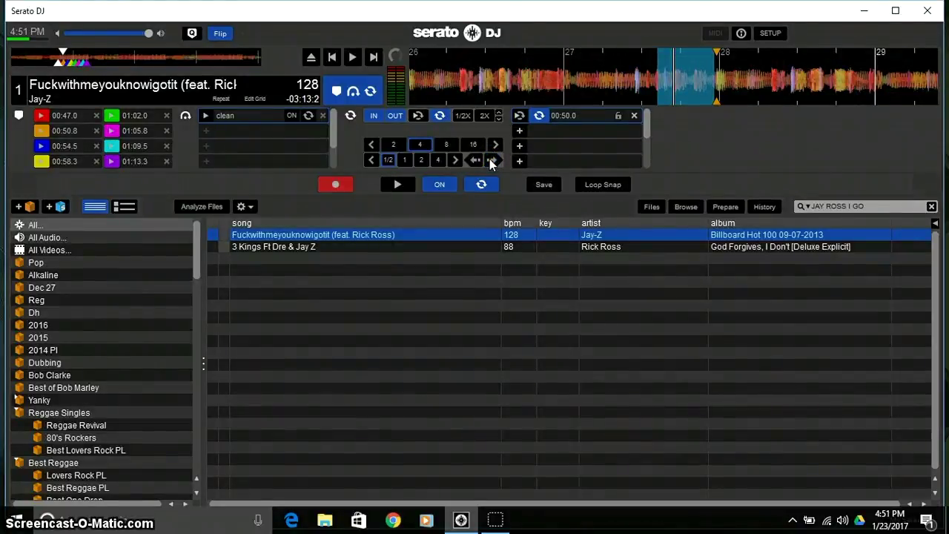
Step: Deactivate the 00:50.0 loop and play the passage through the 00:50.8 cue point with Flip recording still on
{"action": "left_click", "coordinate": [539, 117]}
{"action": "left_click", "coordinate": [539, 117]}
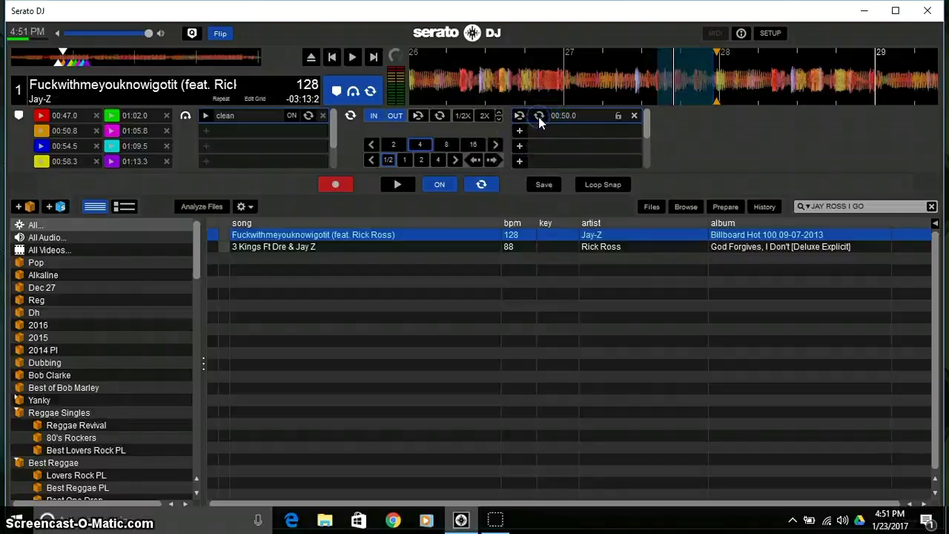
{"action": "left_click_drag", "start_coordinate": [603, 89], "coordinate": [561, 95]}
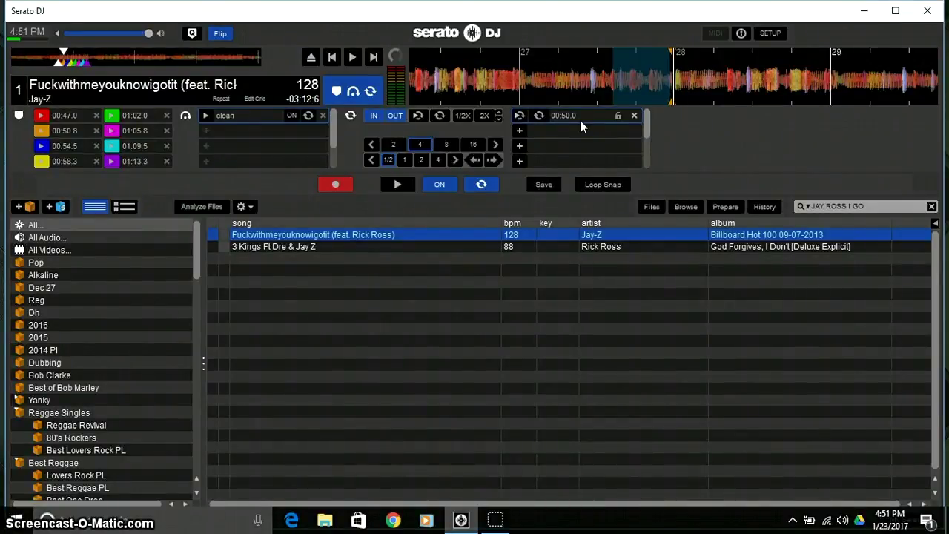
{"action": "key", "text": "space"}
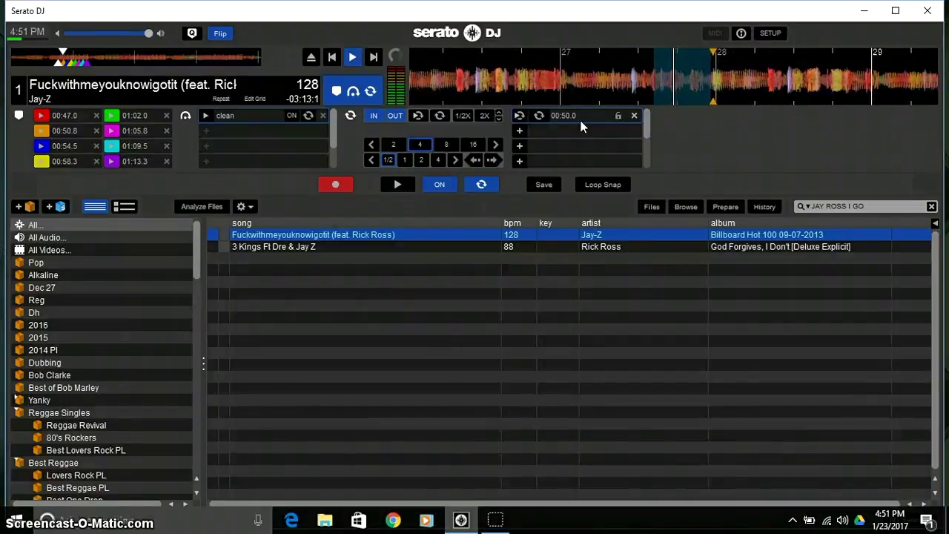
{"action": "key", "text": "space"}
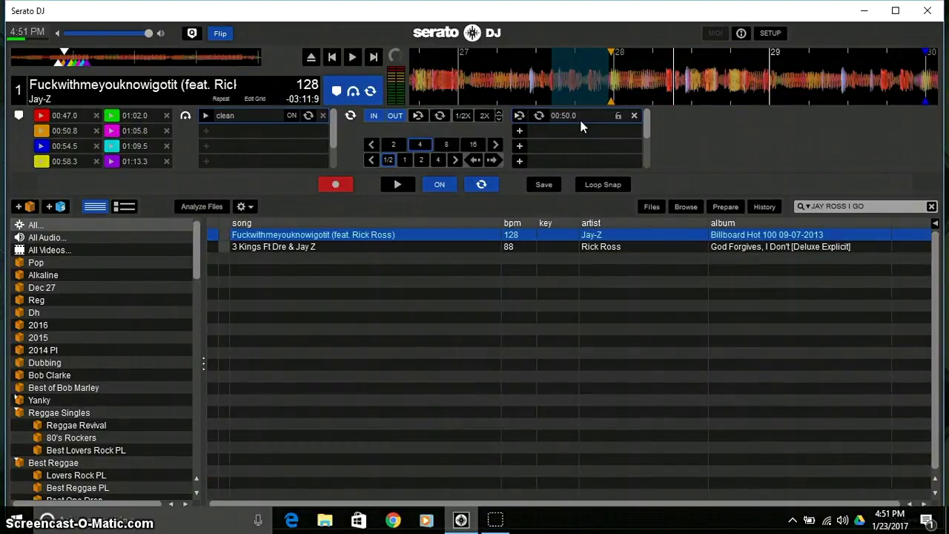
Step: Audition the track with the "clean" Flip turned on and stop playback
{"action": "left_click_drag", "start_coordinate": [657, 83], "coordinate": [442, 113]}
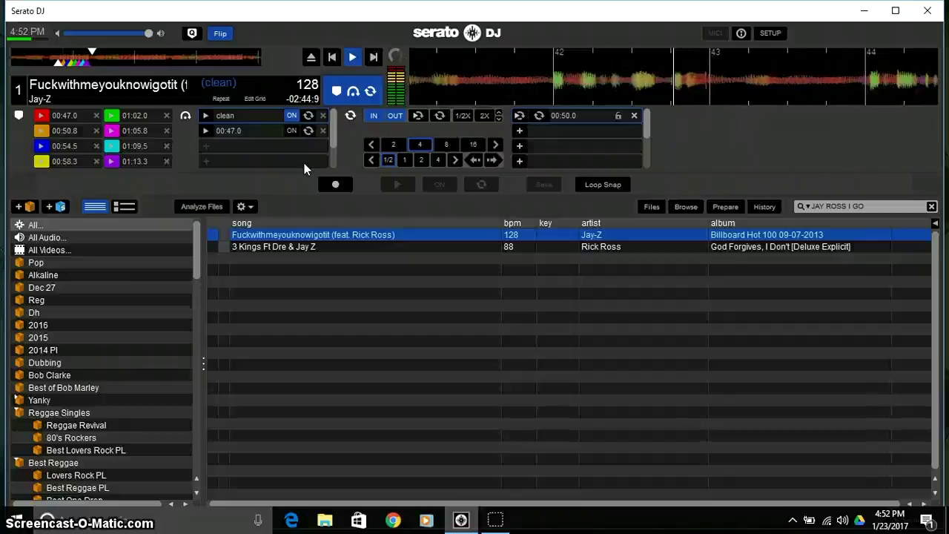
{"action": "key", "text": "space"}
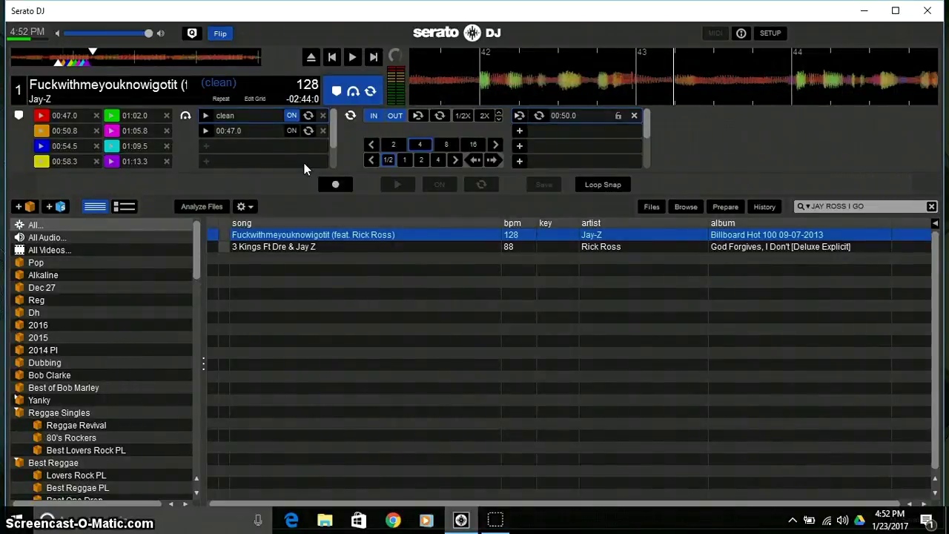